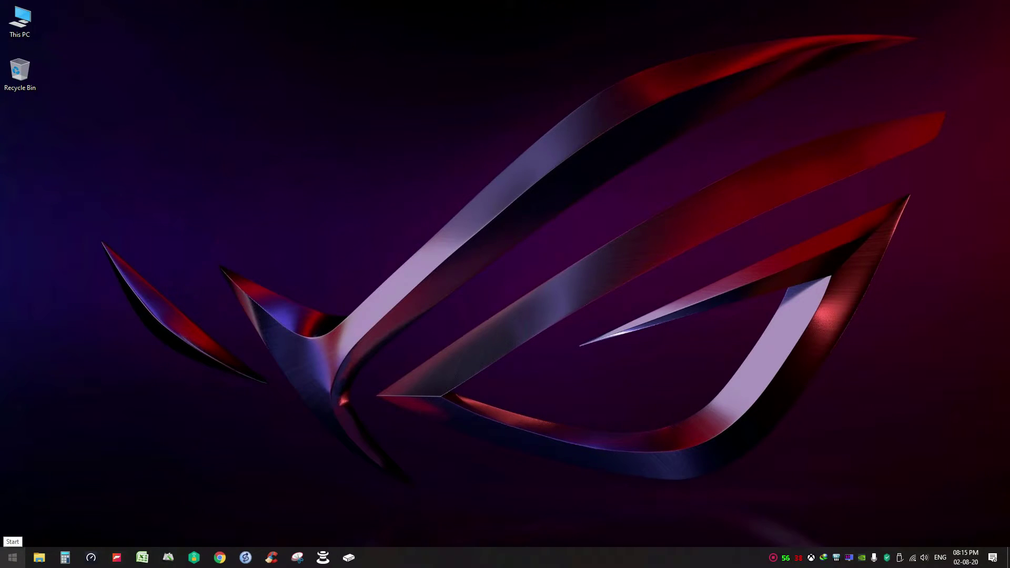
Open Control Panel's Devices and Printers and select the Xbox Wireless Adapter for Windows
click(13, 557)
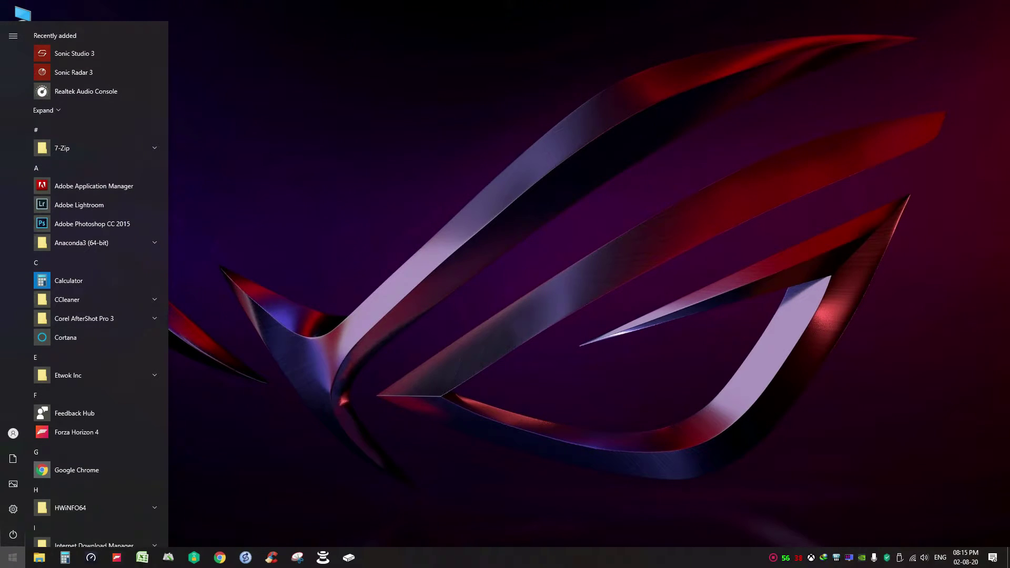
text(control)
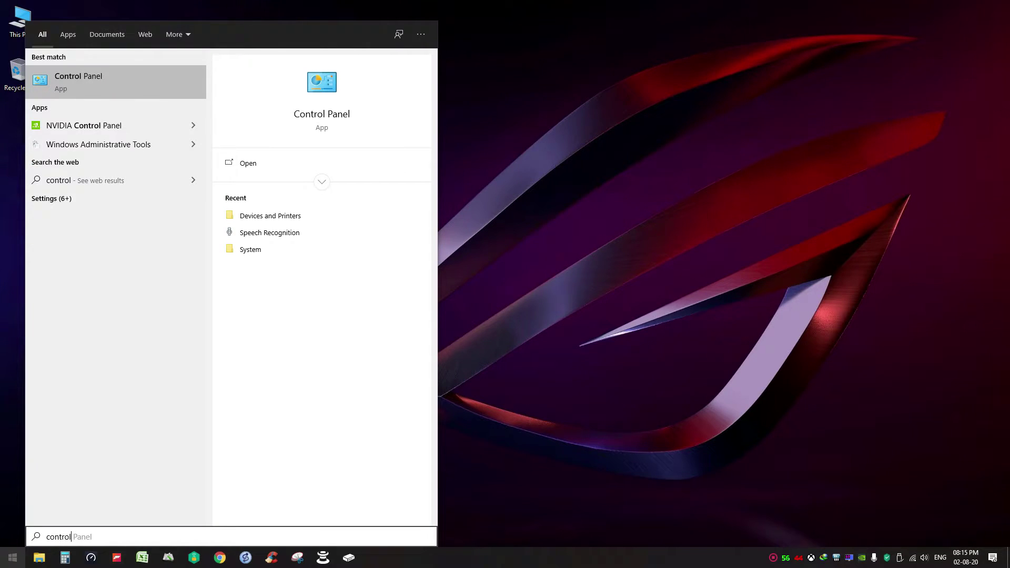
key(Return)
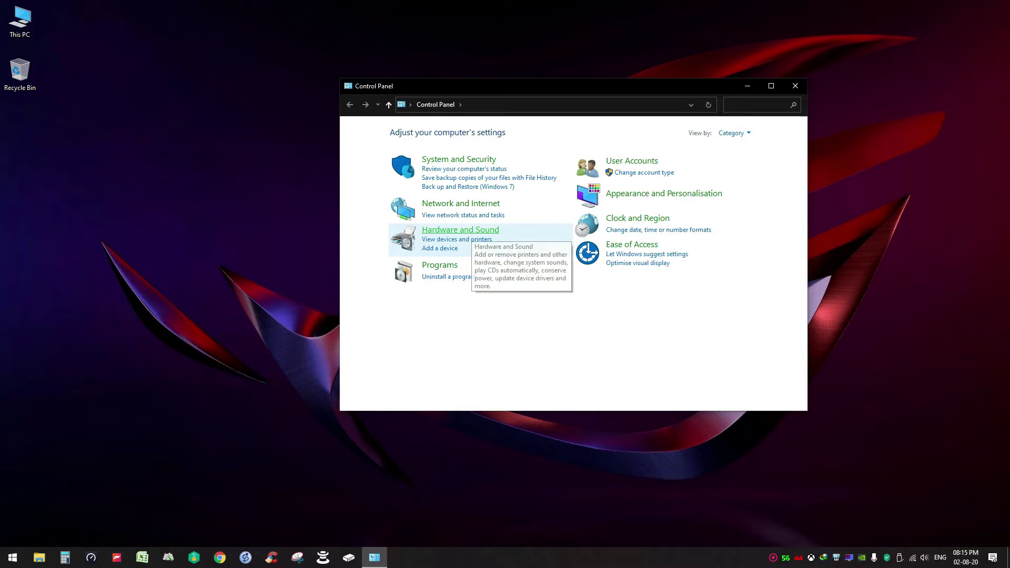
click(471, 231)
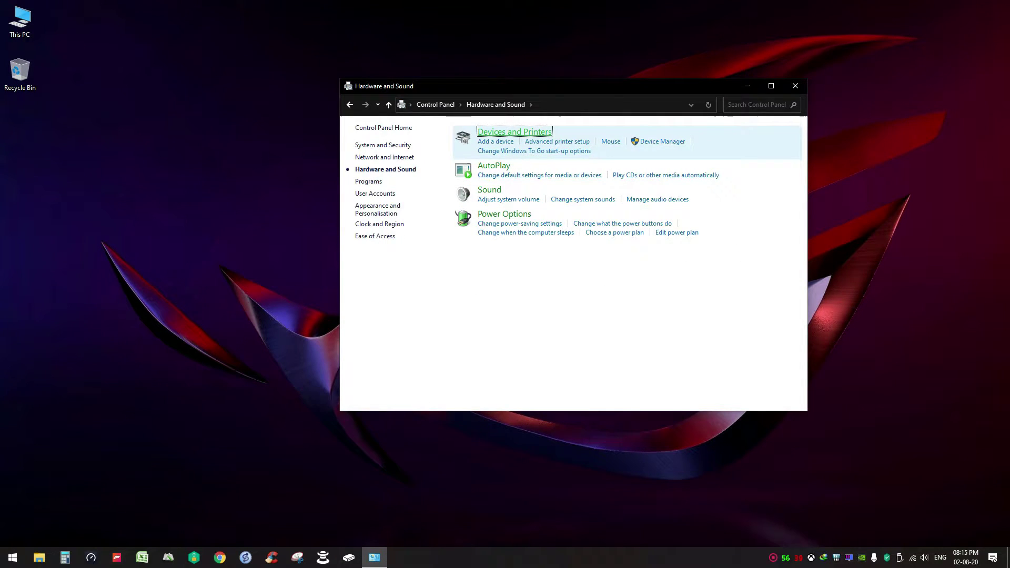
click(515, 133)
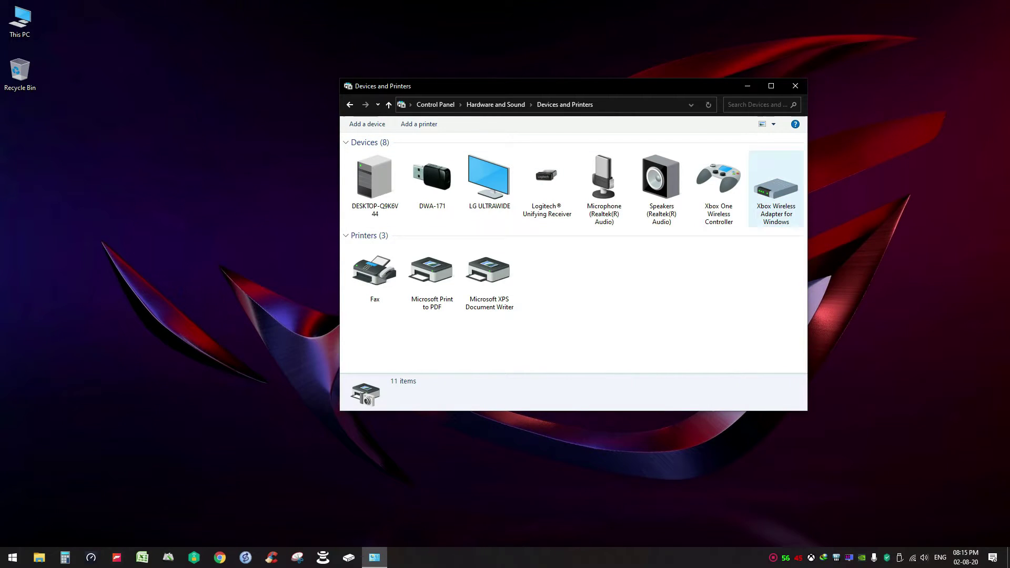
click(776, 187)
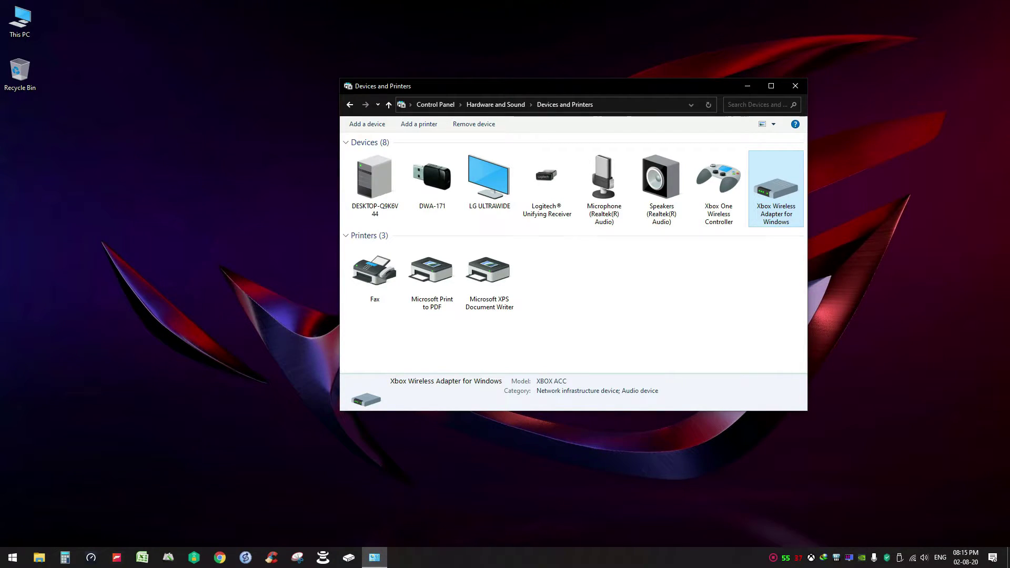
right_click(776, 206)
click(809, 282)
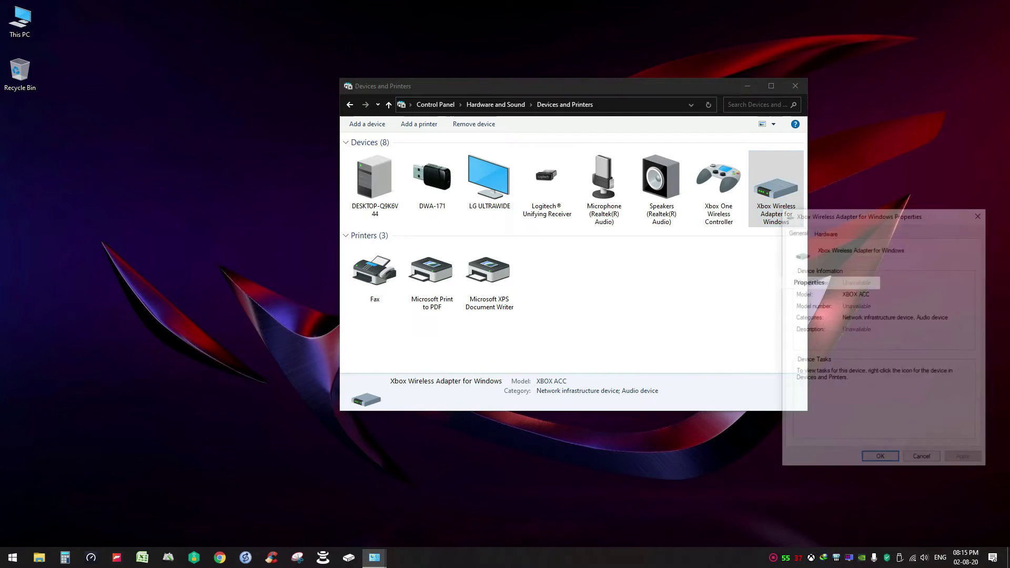
key(ctrl+Tab)
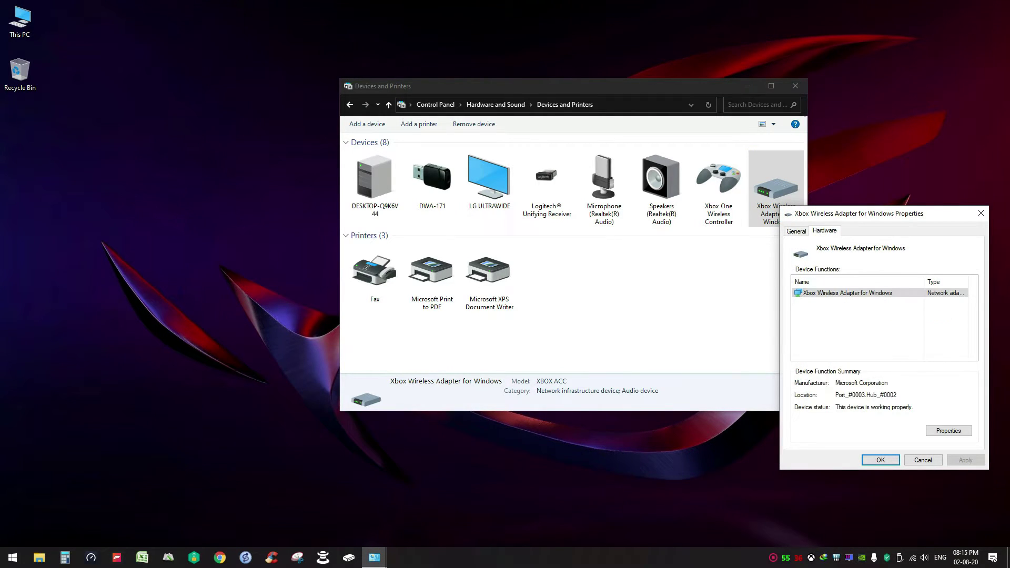
key(Tab)
key(Return)
drag(943, 258, 591, 228)
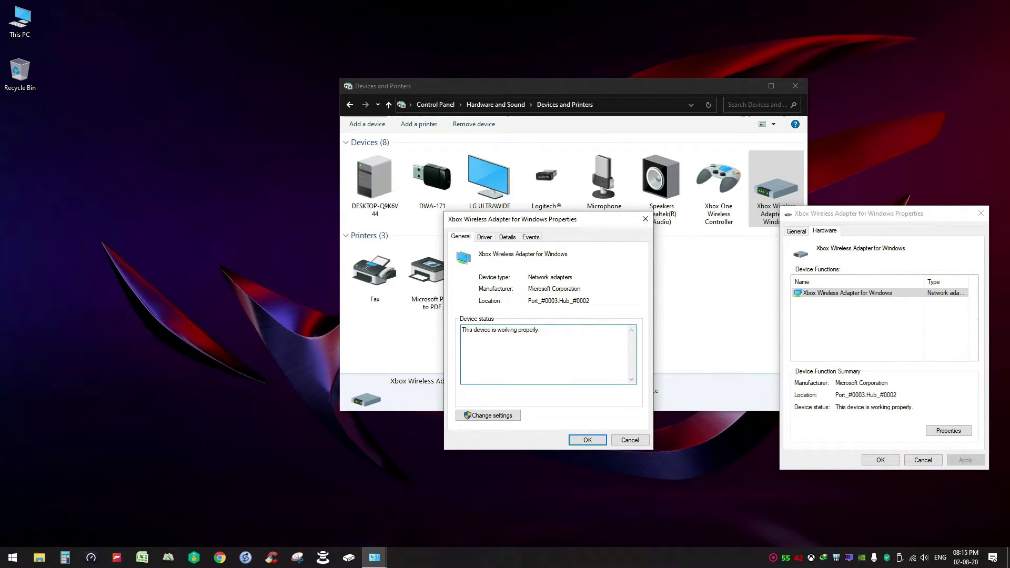
Change settings and turn off 'Allow the computer to turn off this device' under Power Management
key(Tab)
key(space)
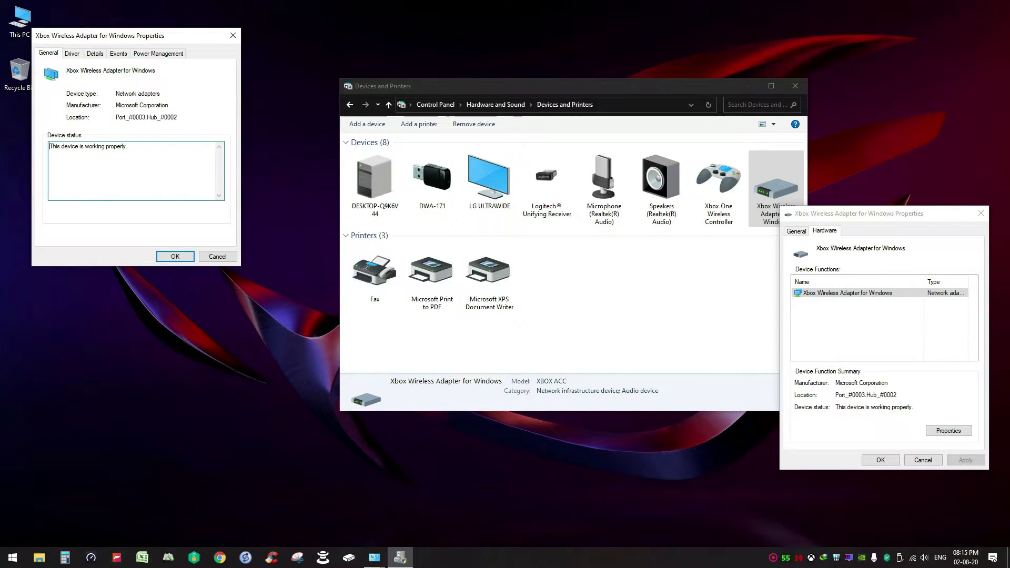
drag(151, 37, 485, 195)
click(492, 212)
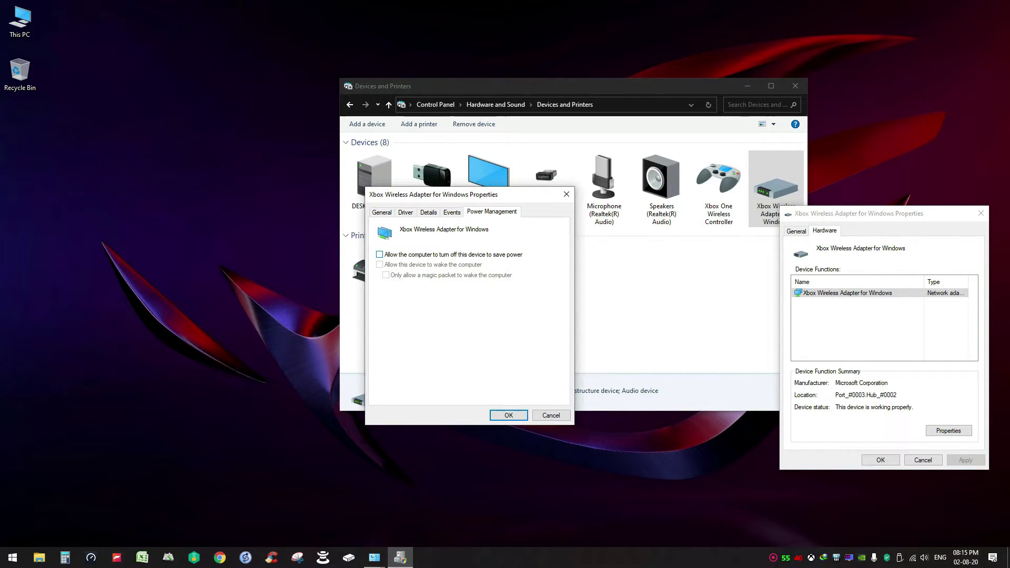
click(379, 254)
key(Return)
key(Return)
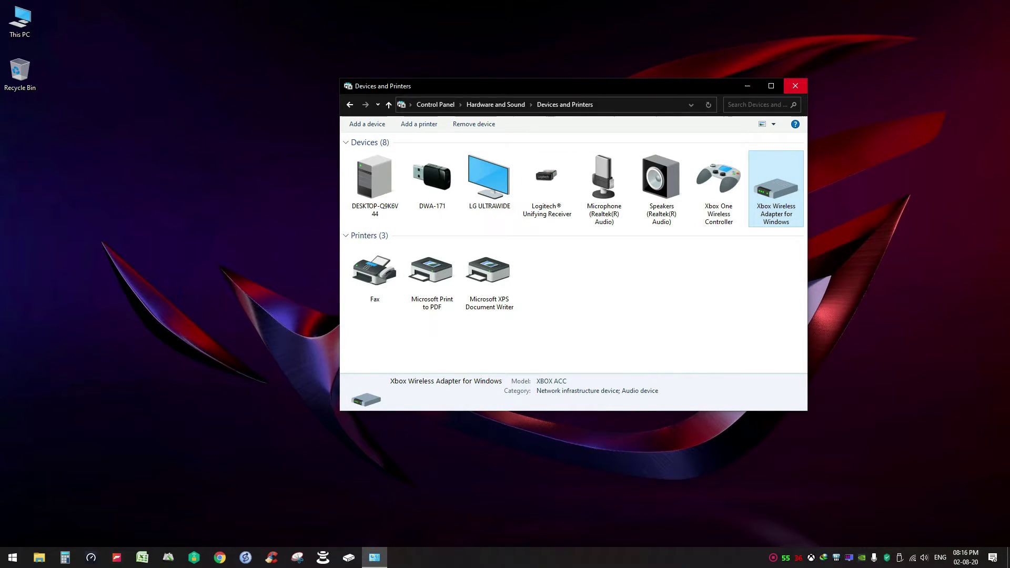
Close Devices and Printers and launch Computer Management for This PC
click(795, 85)
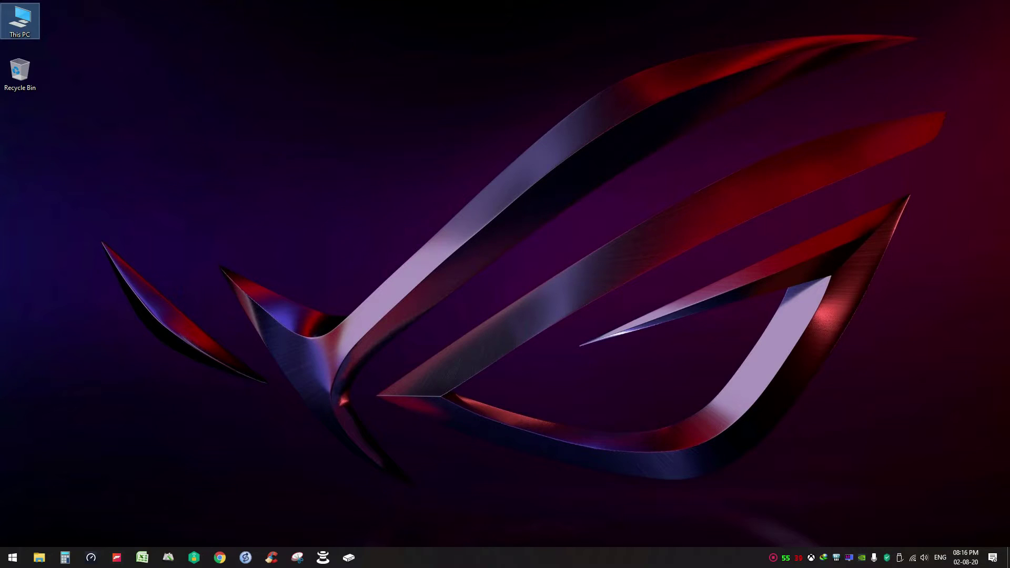
key(Menu)
key(Down)
key(Down)
key(Down)
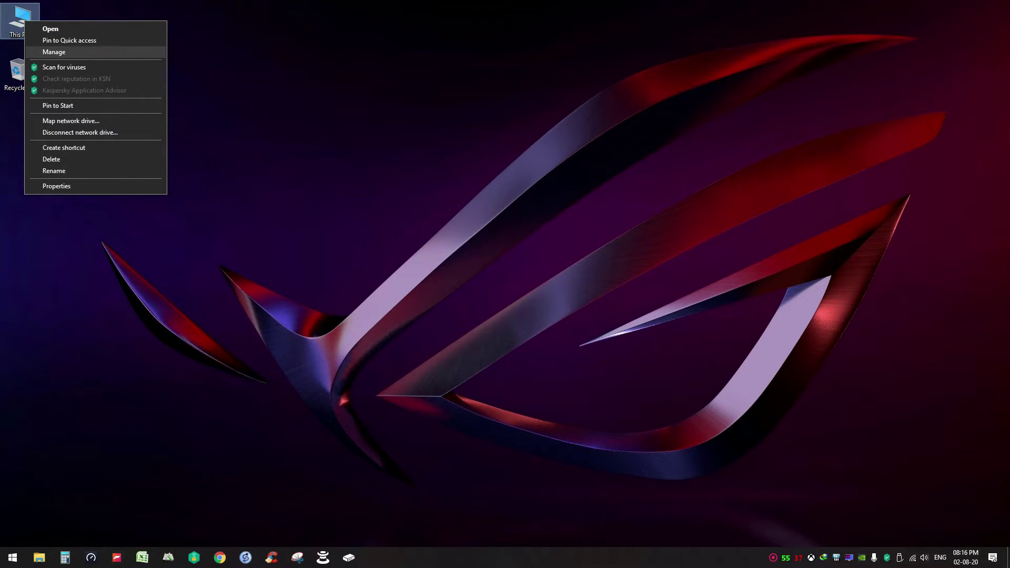
key(Return)
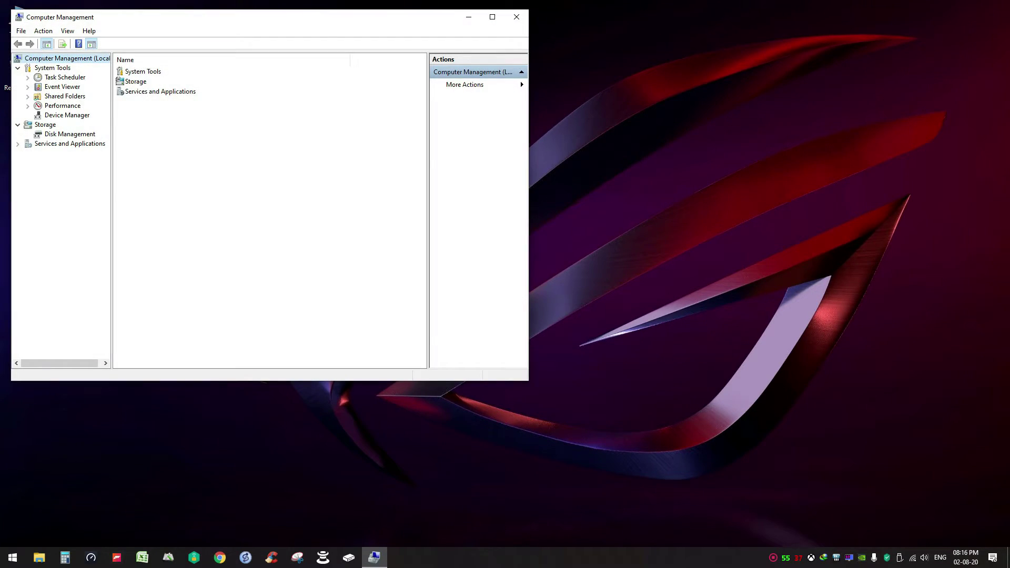
drag(229, 22, 397, 57)
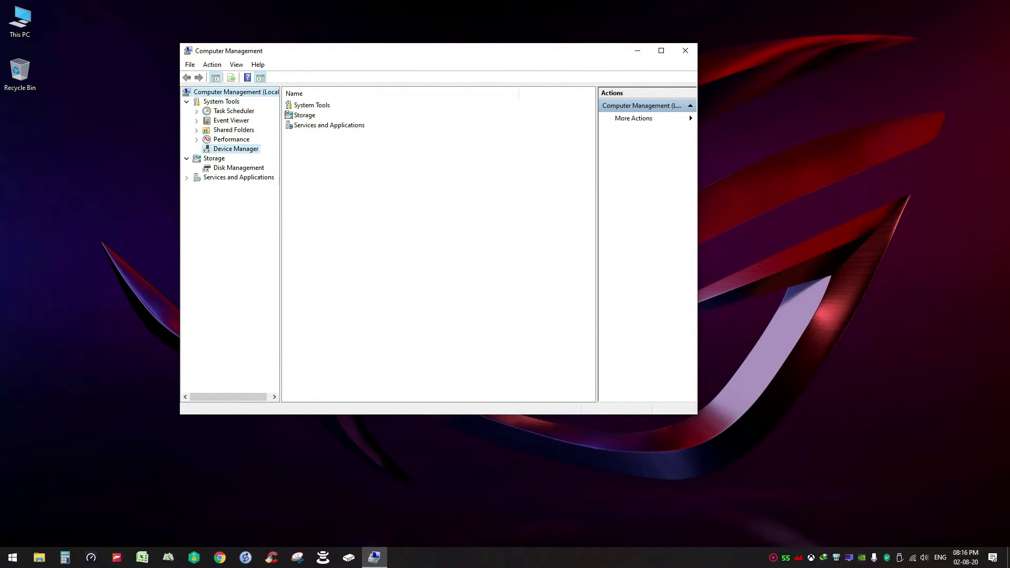
In Device Manager, expand Human Interface Devices and bring up the Xbox One Wireless Controller's options
click(235, 149)
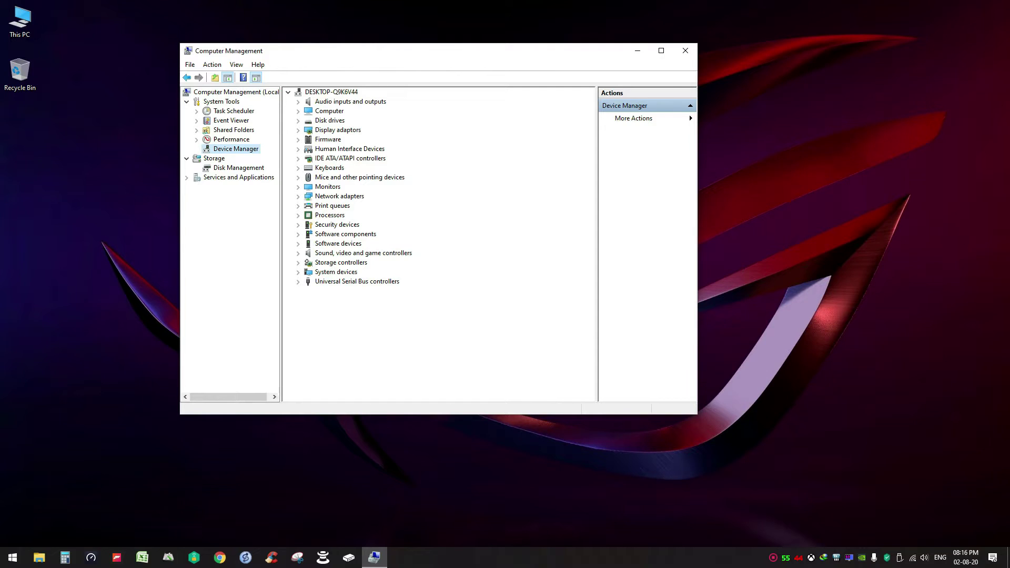
click(298, 149)
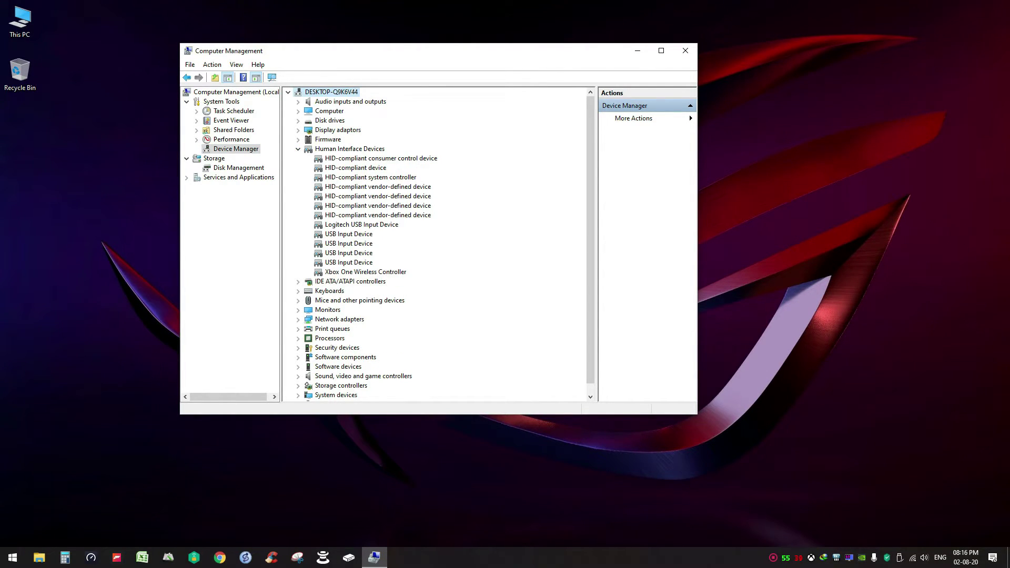
click(365, 271)
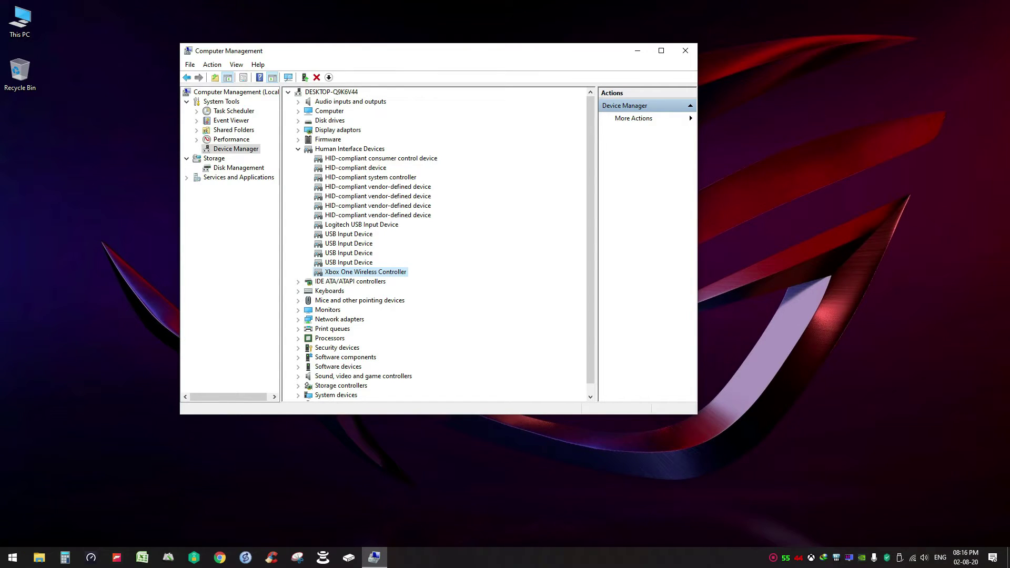
right_click(343, 272)
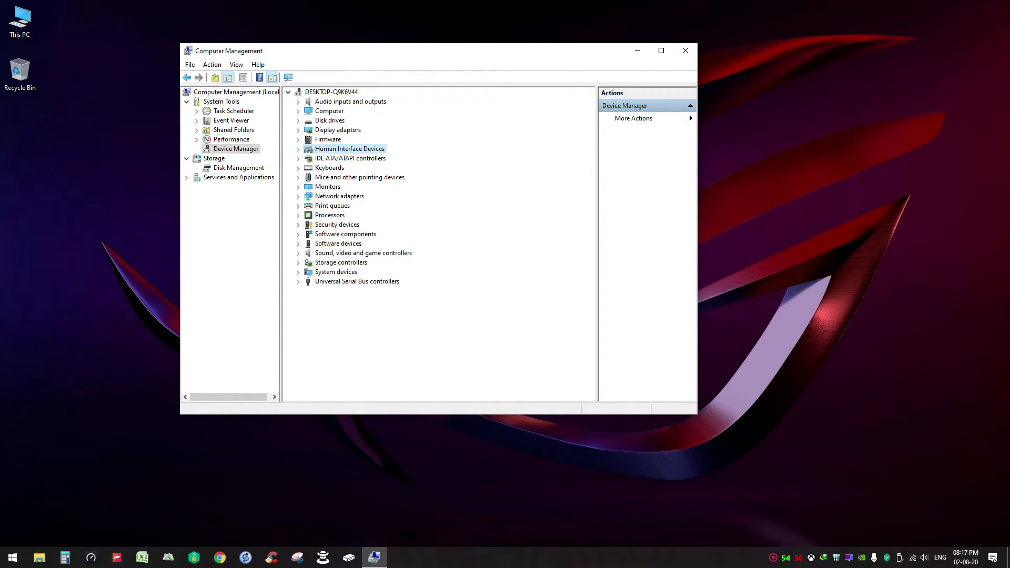
Update the Xbox One Wireless Controller driver by automatic search; the best driver is already installed
key(Right)
key(x)
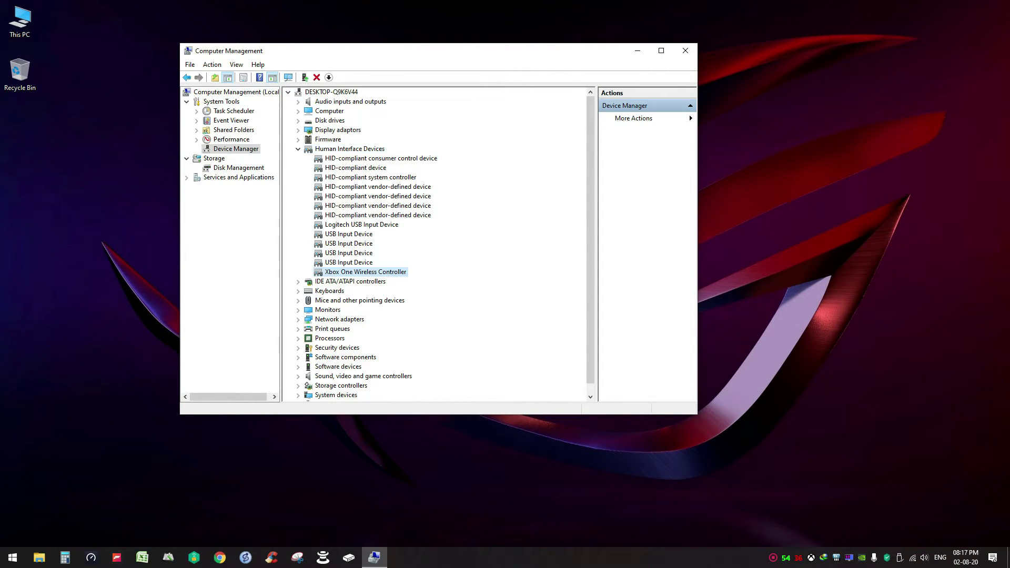
key(shift+F10)
key(Down)
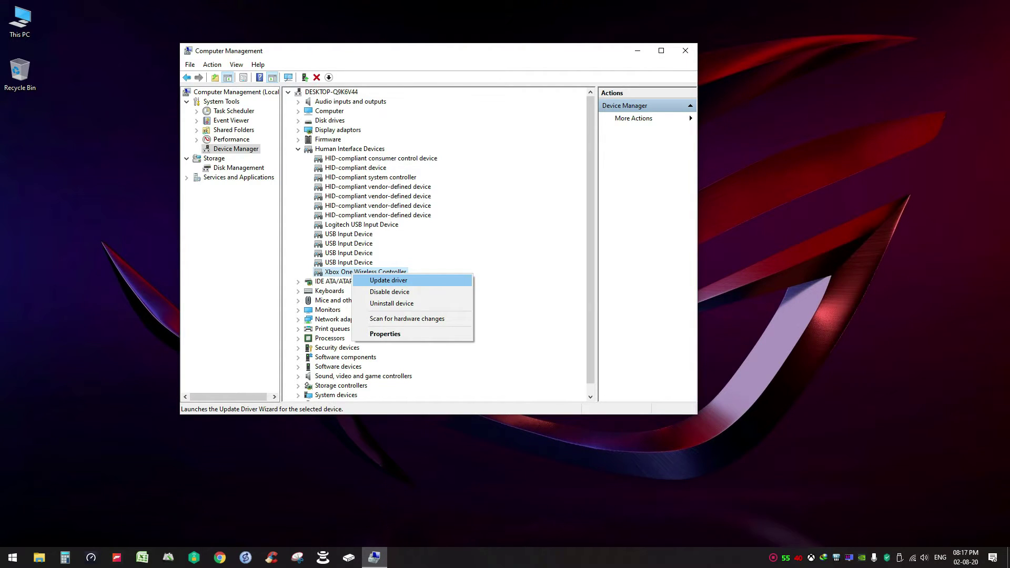
key(Return)
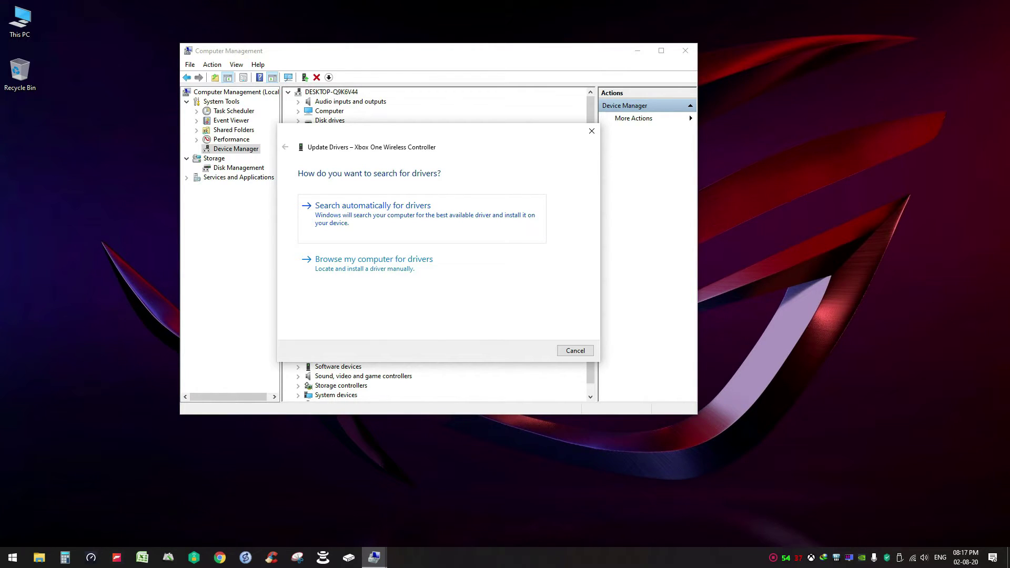
key(Return)
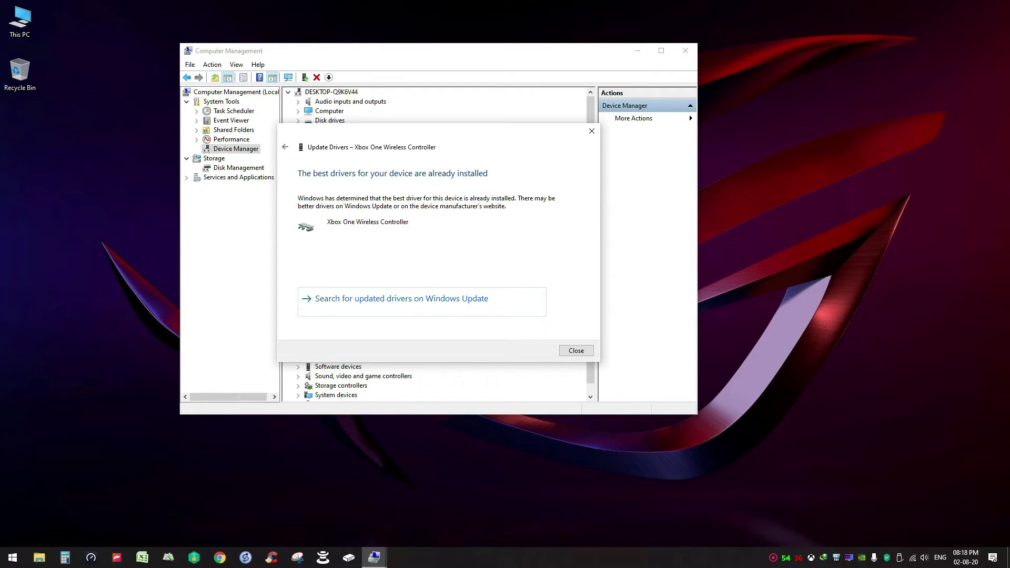
key(Escape)
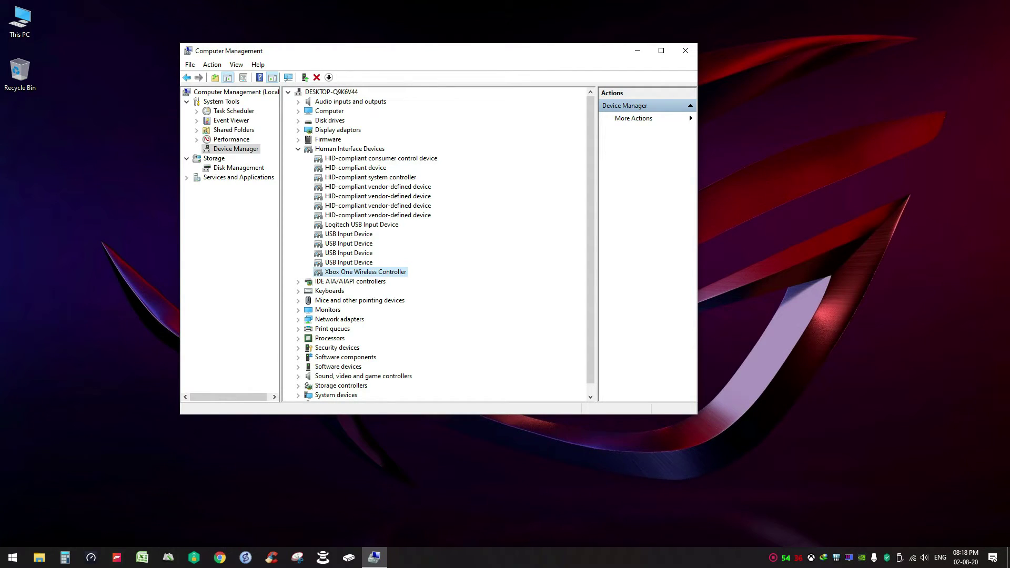
Restart Computer Management for This PC and open Device Manager
key(alt+F4)
key(shift+F10)
key(Down)
key(Down)
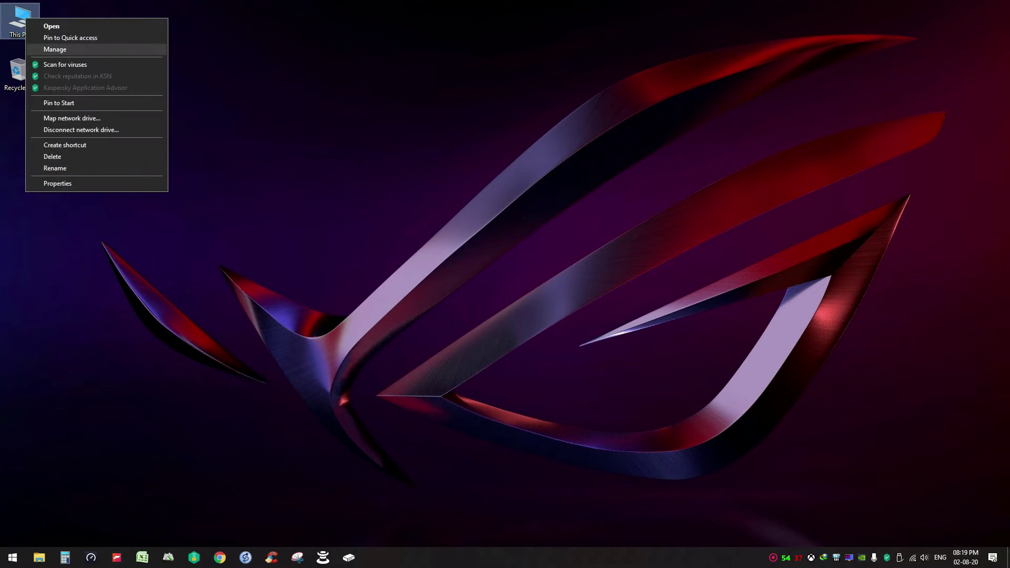
key(Return)
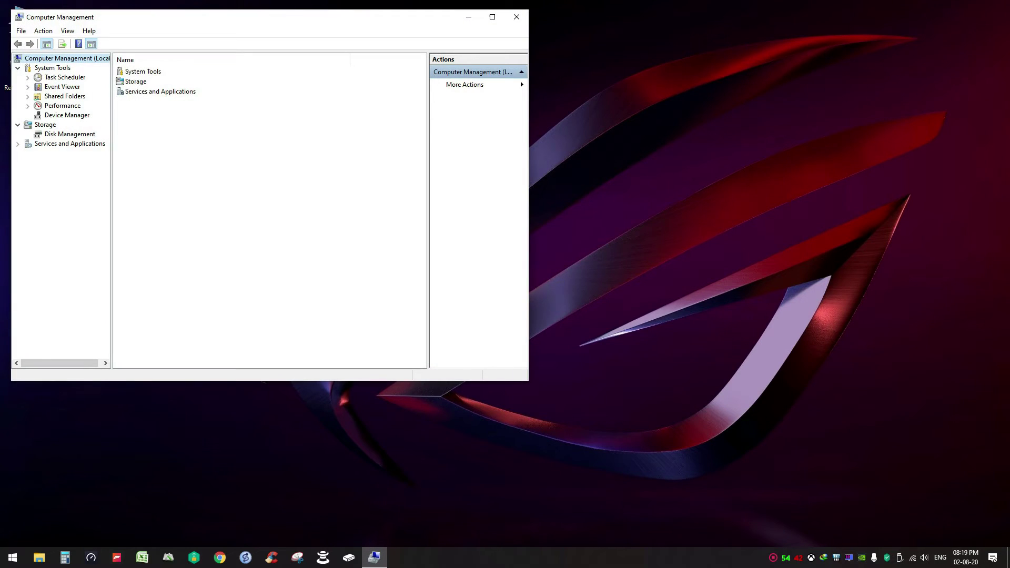
click(67, 115)
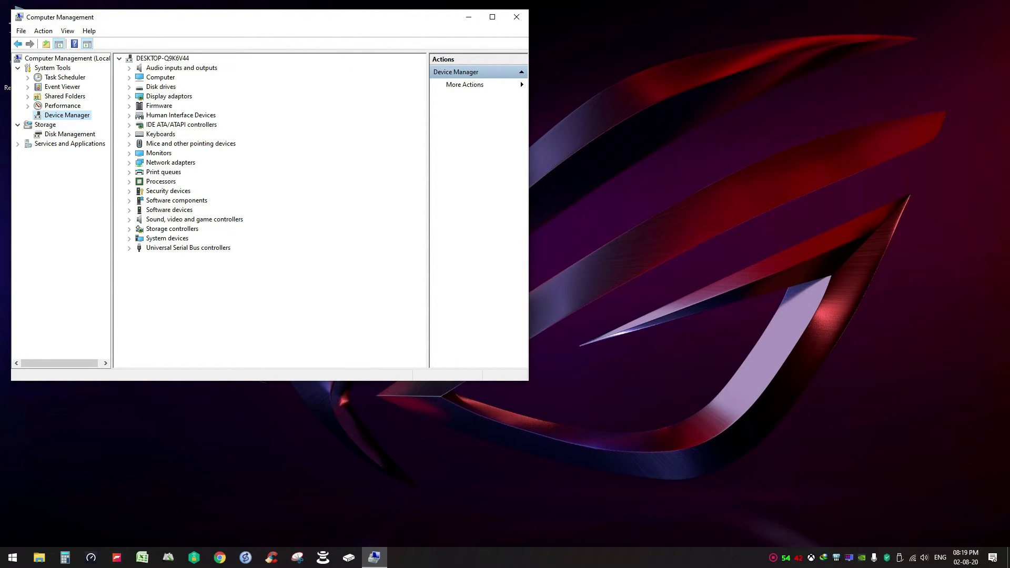
Uninstall the Xbox One Wireless Controller from Human Interface Devices and confirm
click(129, 115)
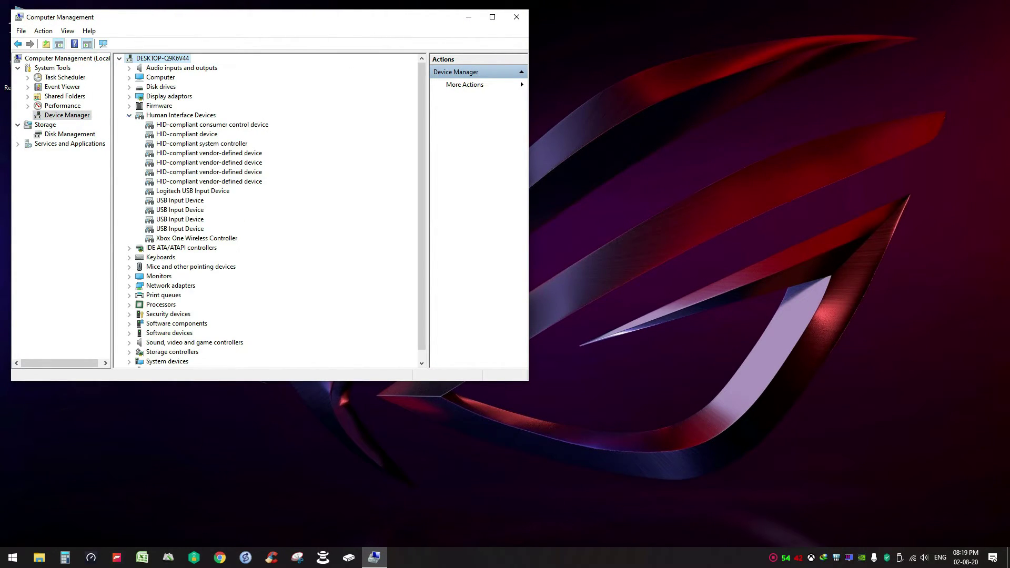
click(197, 237)
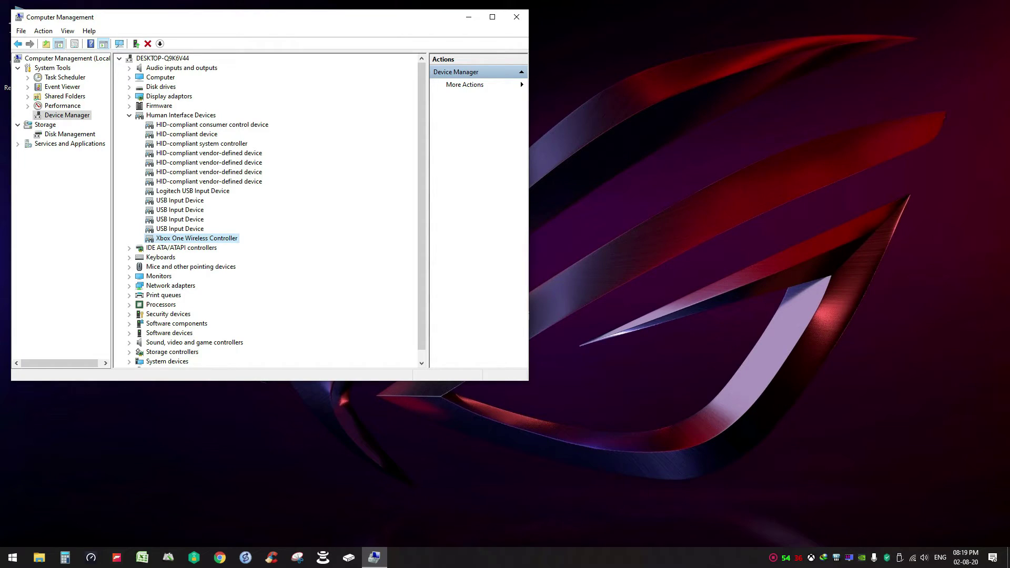
right_click(197, 237)
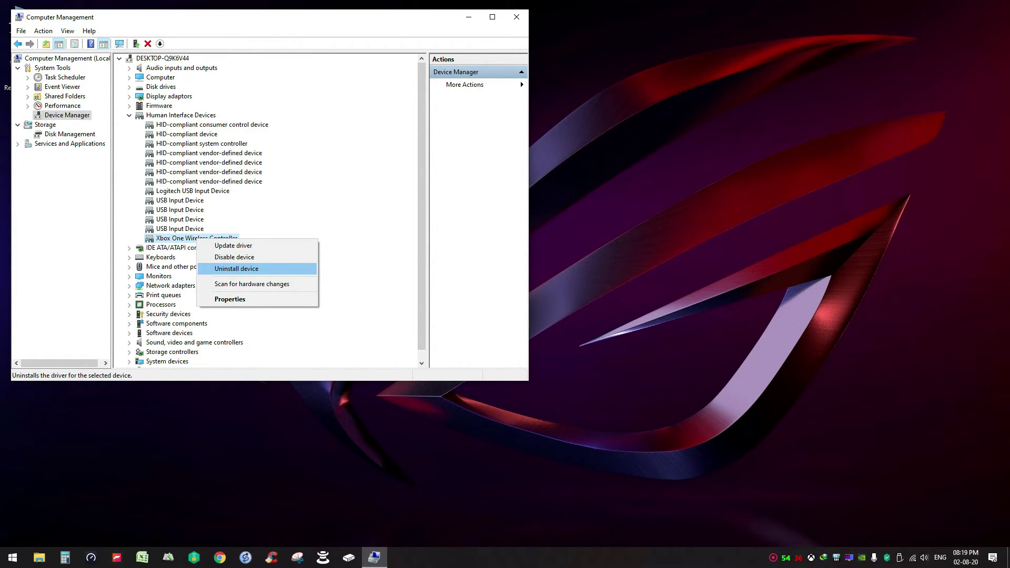
click(236, 268)
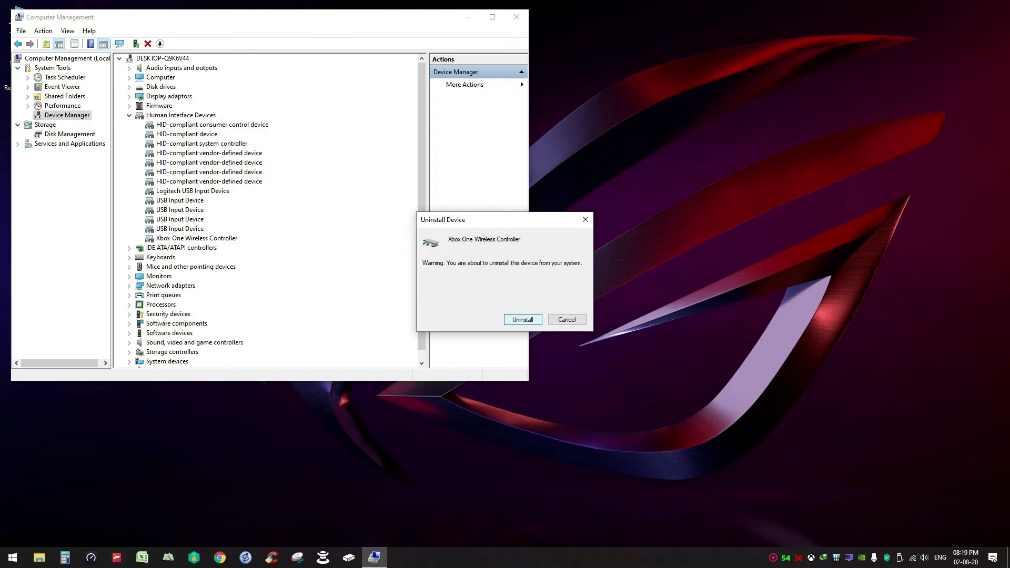
key(Return)
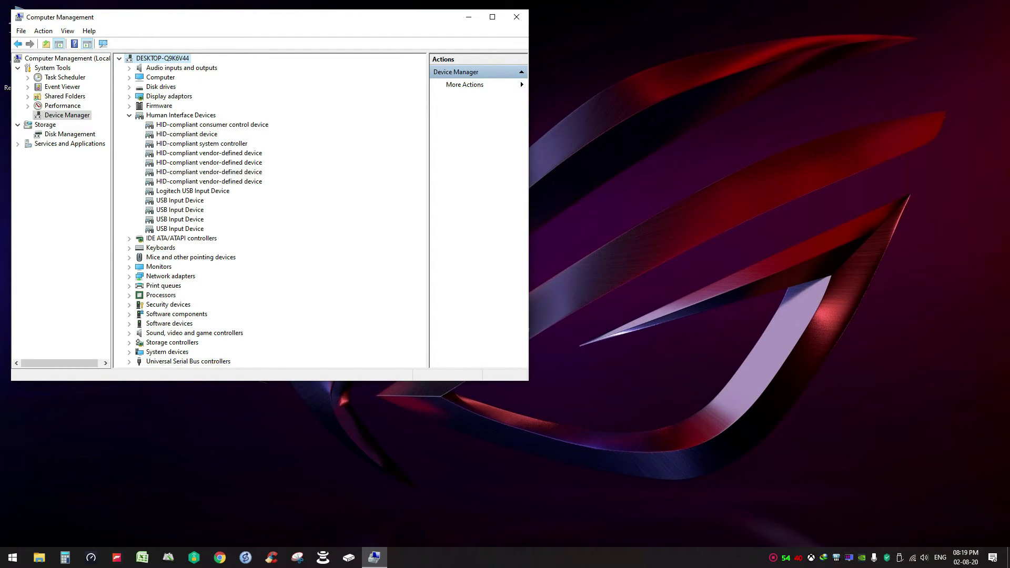
Close the Computer Management window to return to the desktop
click(516, 17)
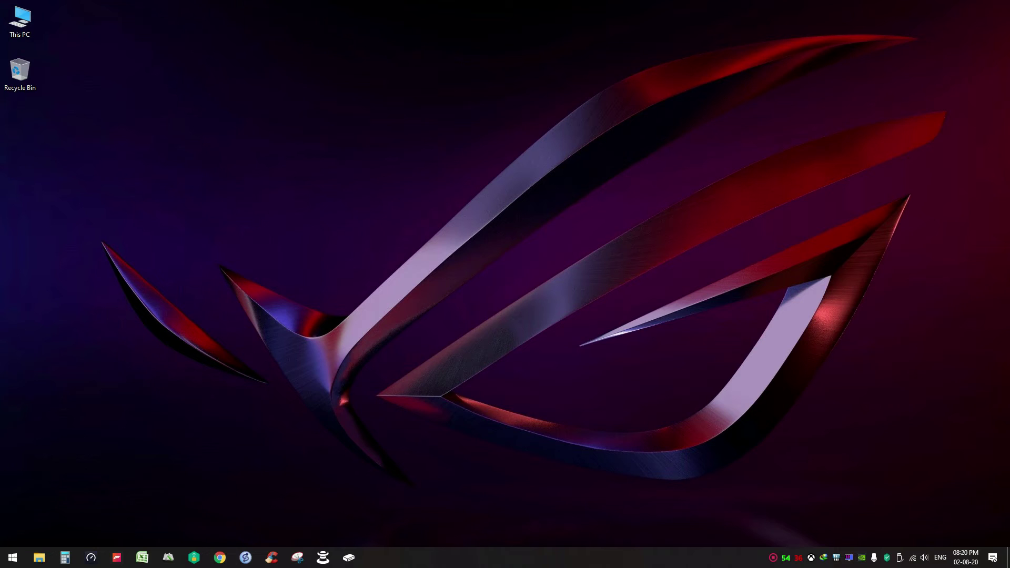
Search Start for 'updat' and launch the Check for updates settings page
key(super)
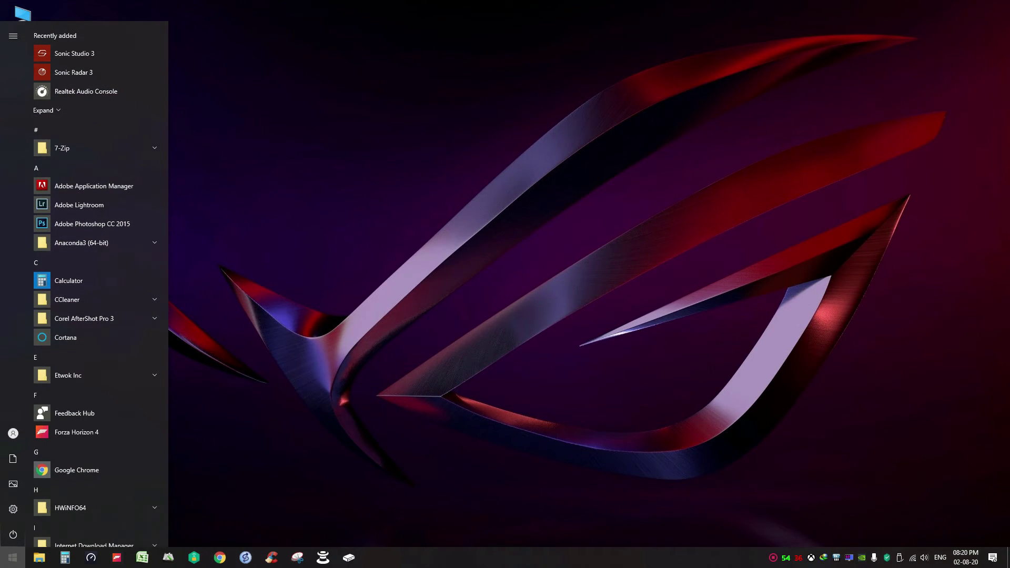
text(updat)
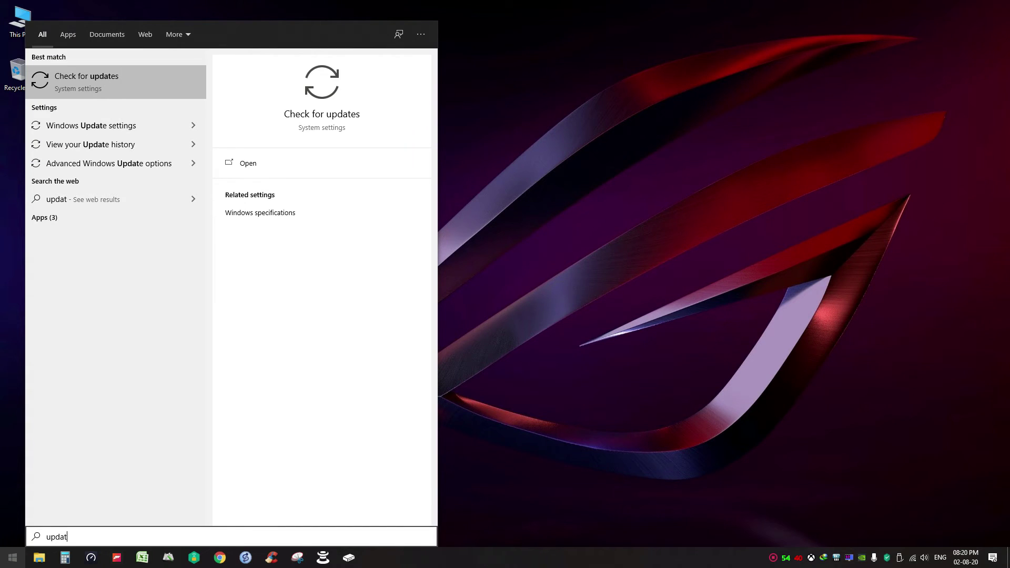
key(Return)
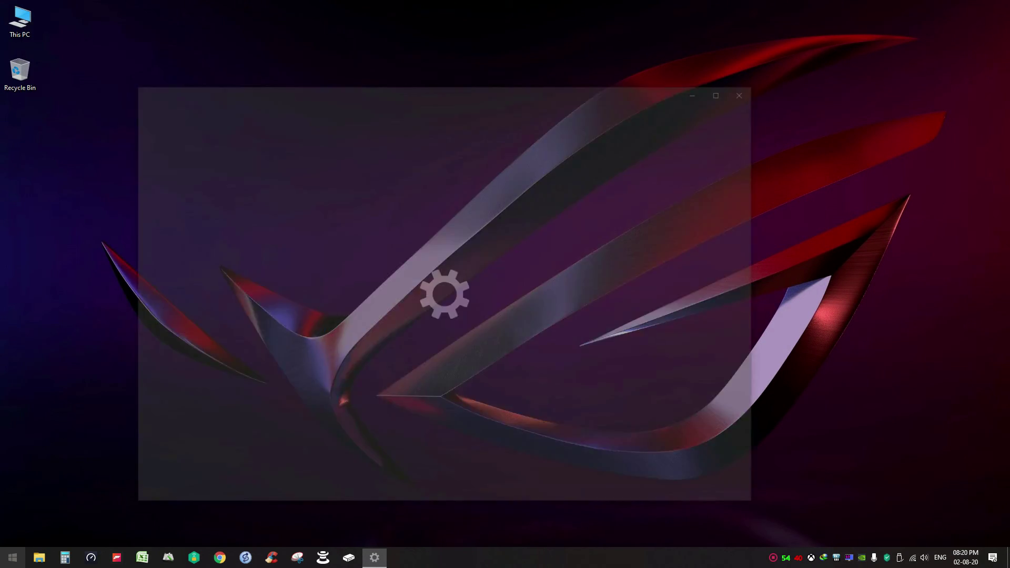